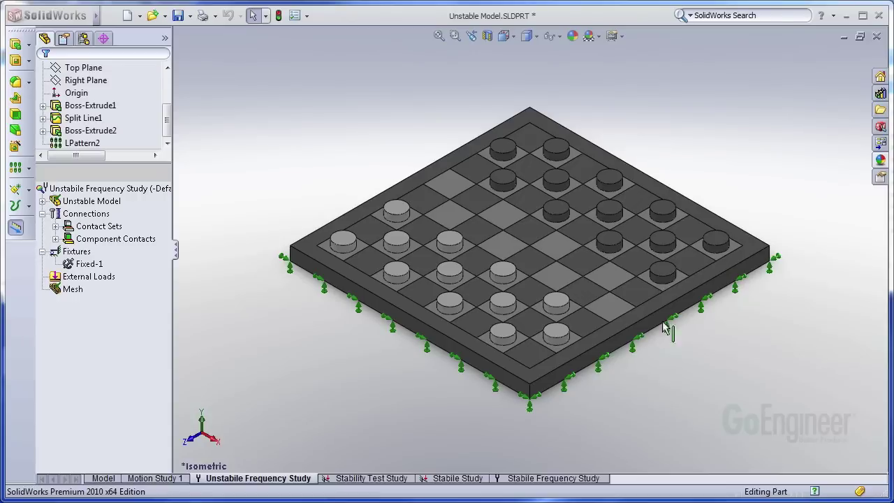
Check the contacts and fixture of the unstable frequency study, run the study and dismiss the solver messages.
left_click(103, 227)
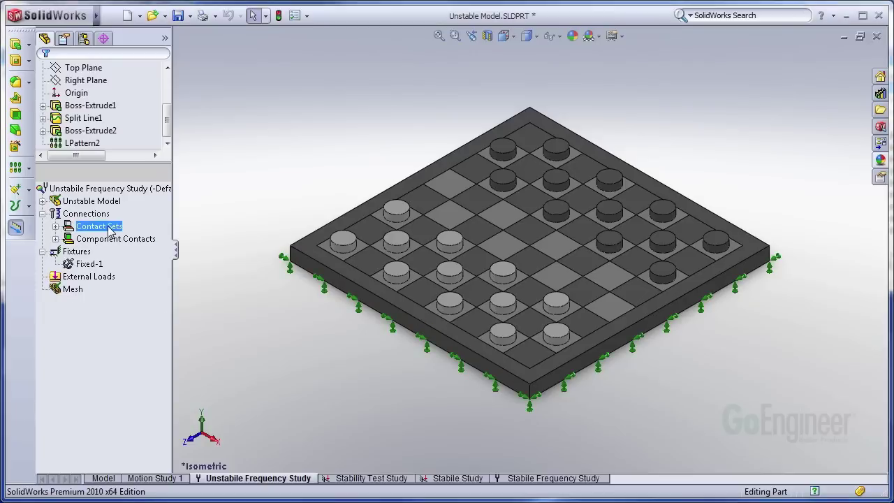
left_click(89, 264)
left_click(237, 347)
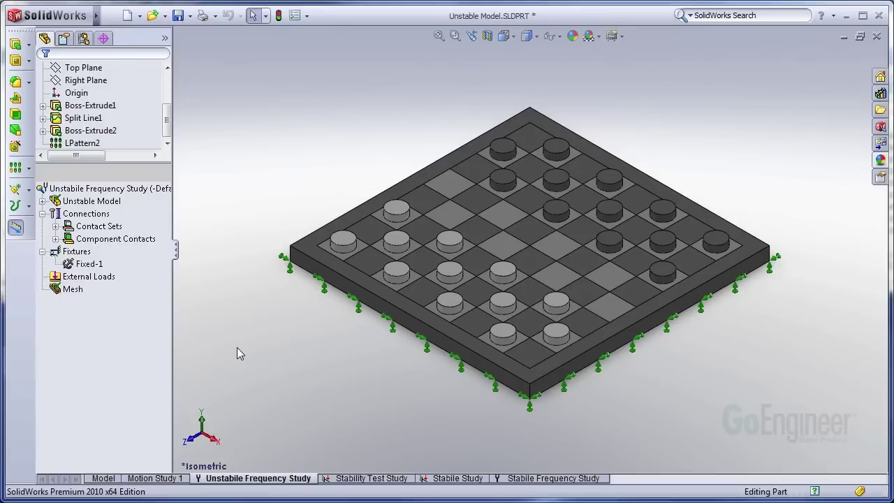
right_click(116, 189)
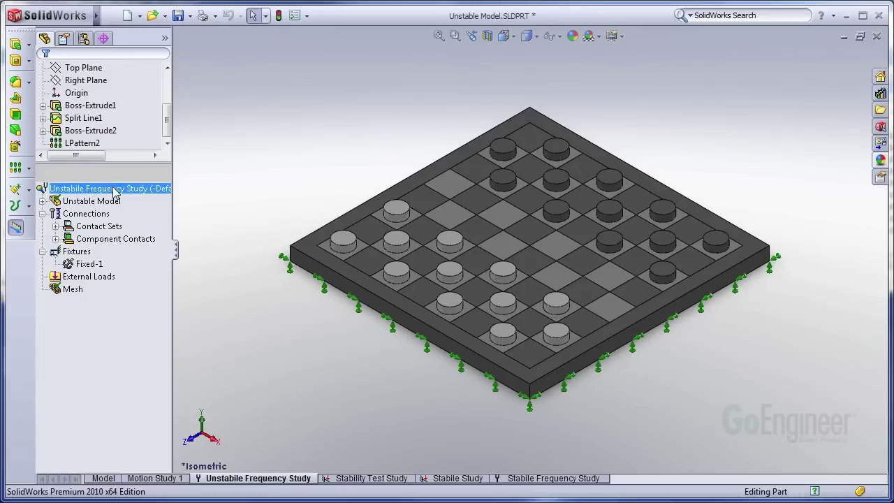
left_click(144, 197)
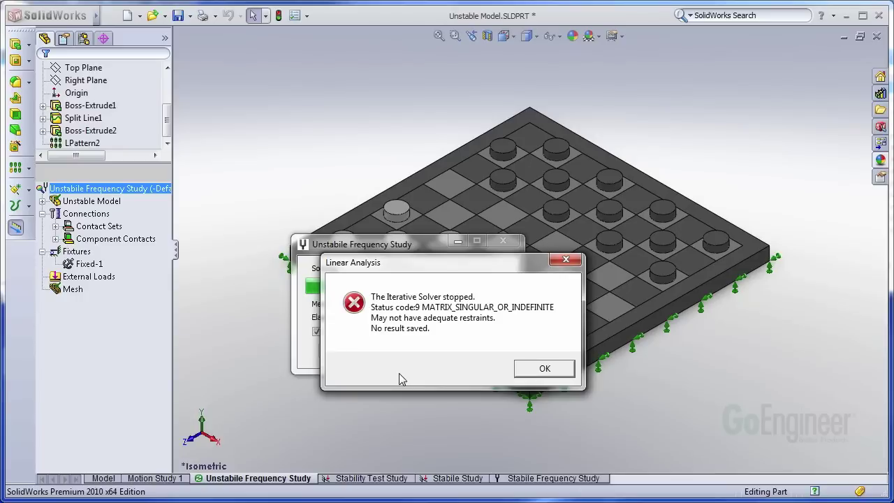
key("Return")
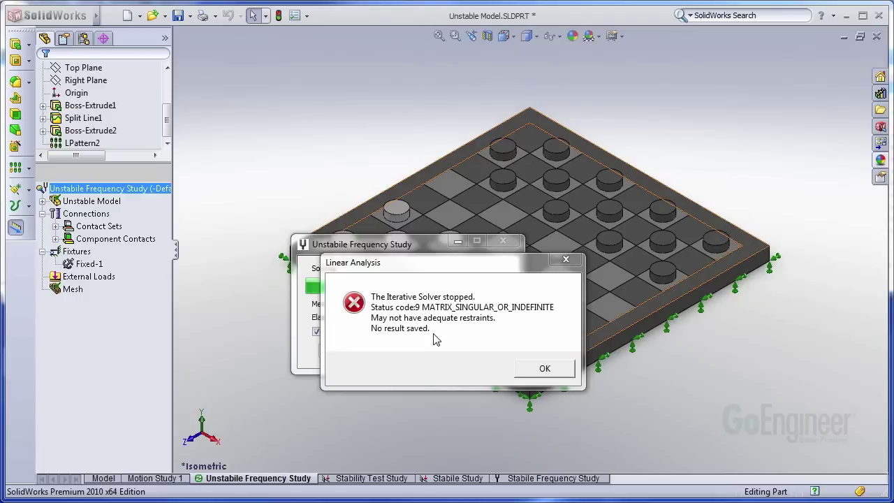
left_click(544, 372)
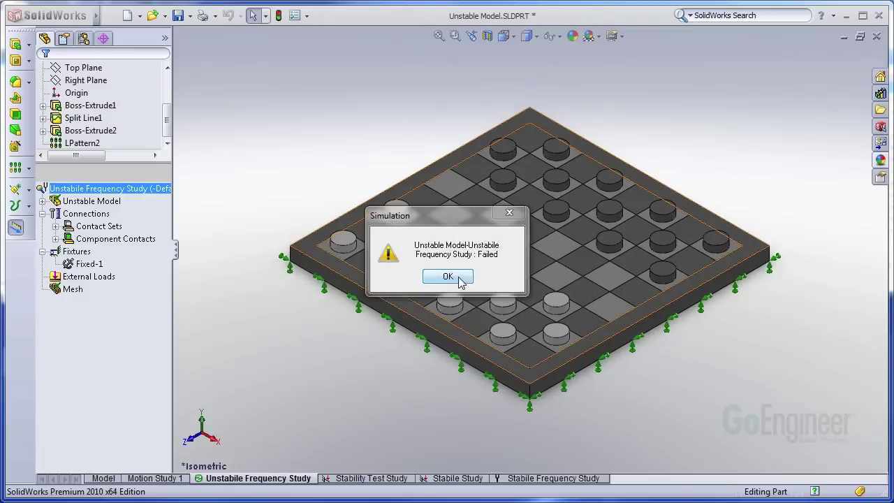
left_click(455, 277)
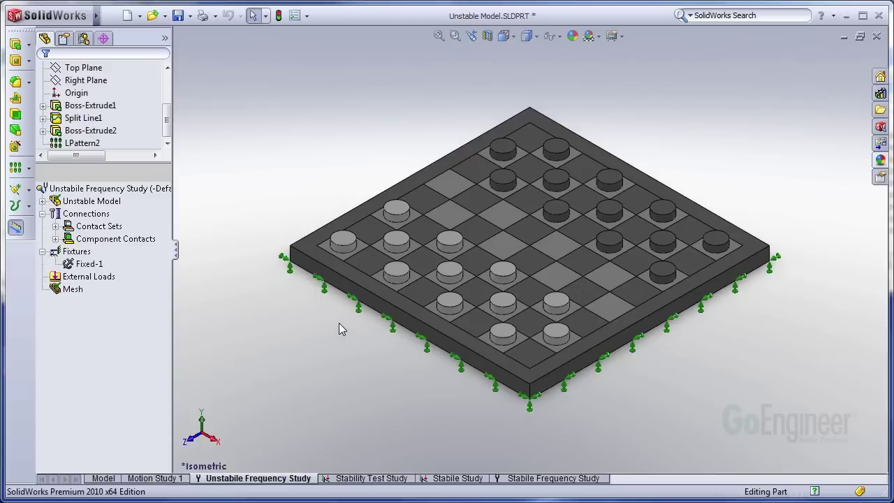
Recheck the frequency study's contacts and fixture, and examine the same items plus the gravity load in the Stability Test Study.
left_click(97, 226)
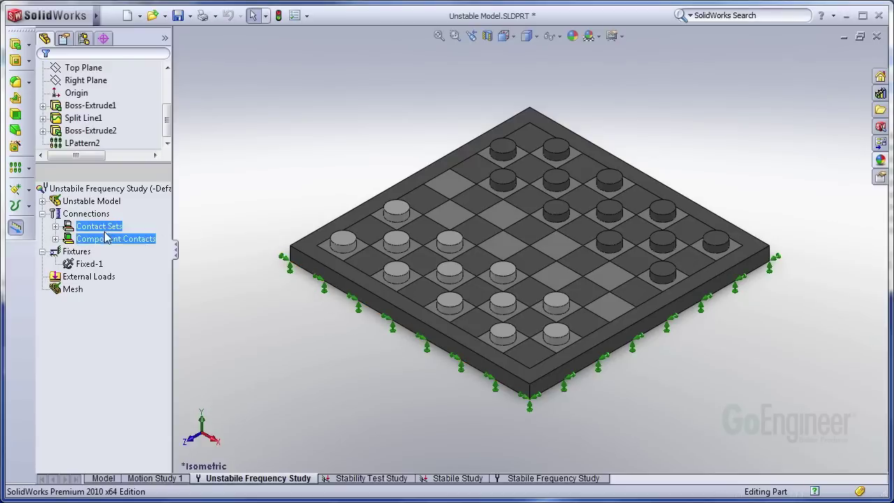
left_click(88, 264)
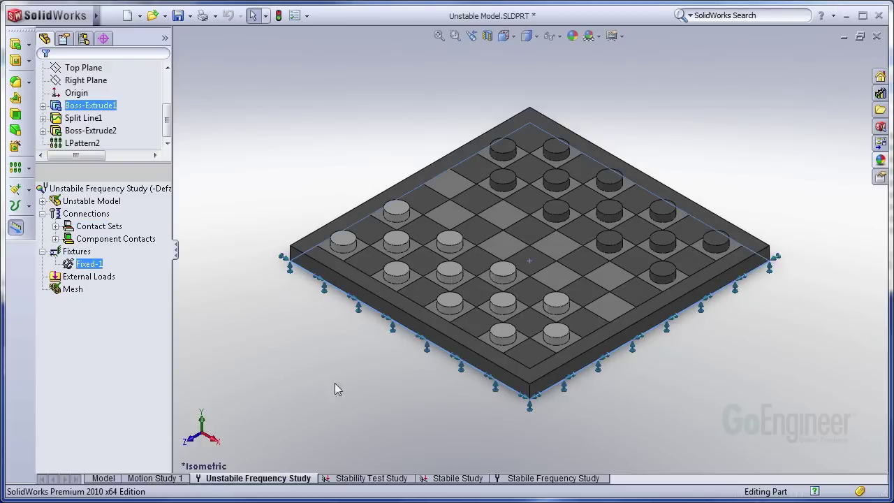
left_click(396, 479)
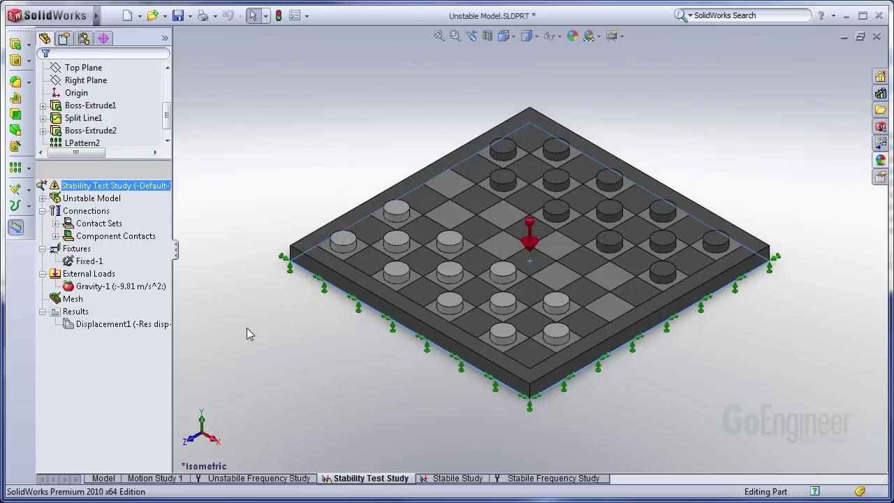
left_click(91, 225)
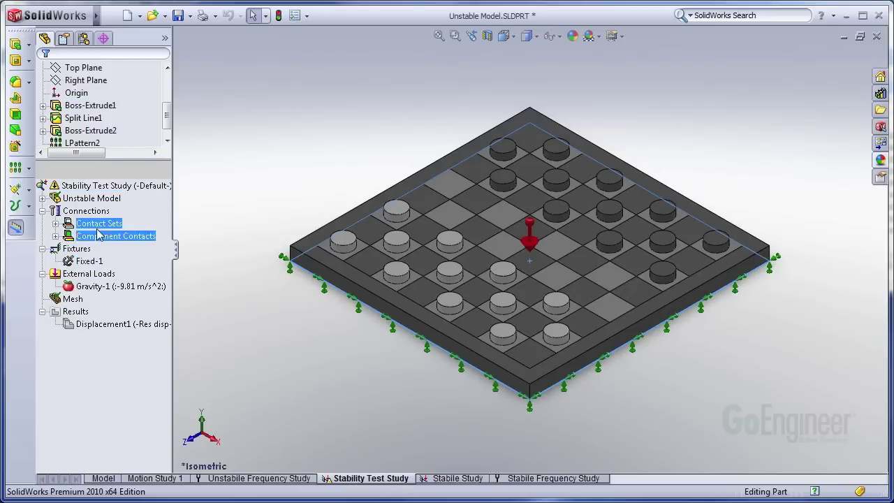
left_click(90, 261)
left_click(112, 288, "ctrl")
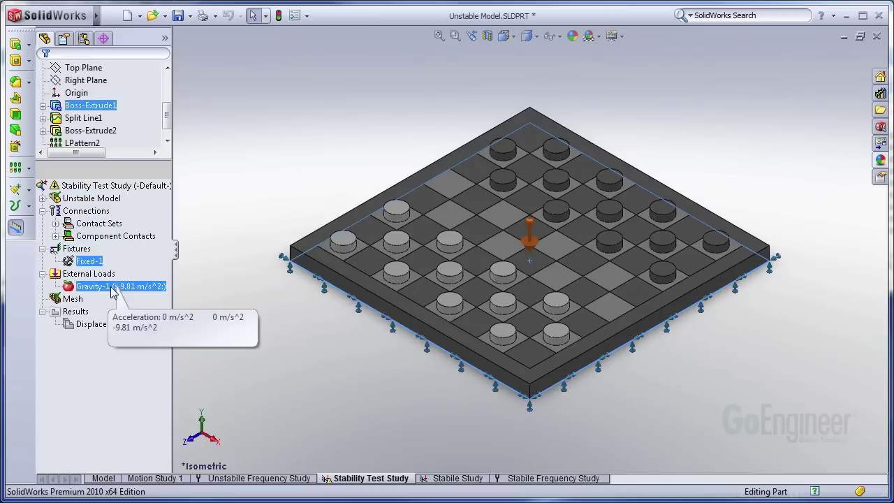
left_click(111, 287)
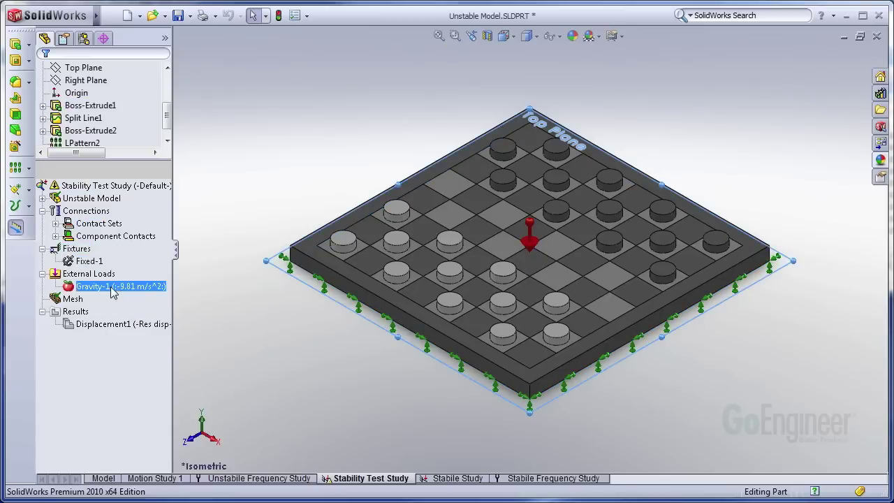
Accept the Stability Test Study's FFEPlus solver and soft spring options, and solve the study with small displacement.
right_click(97, 187)
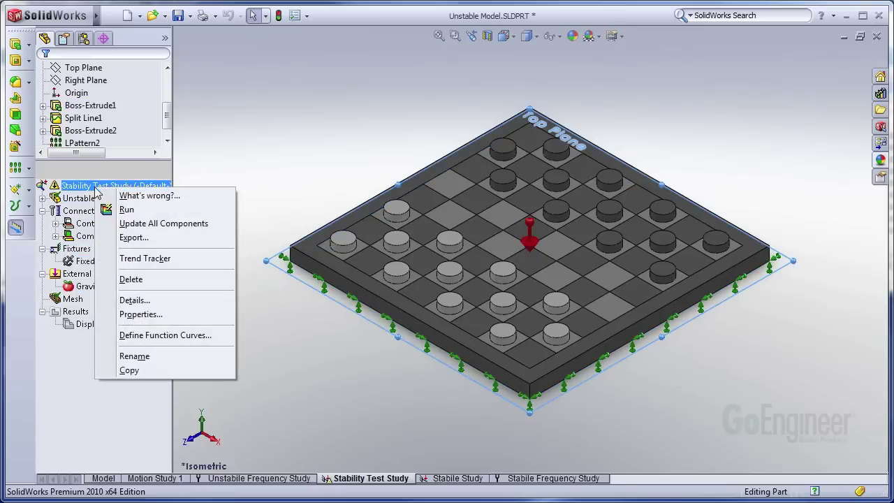
left_click(164, 315)
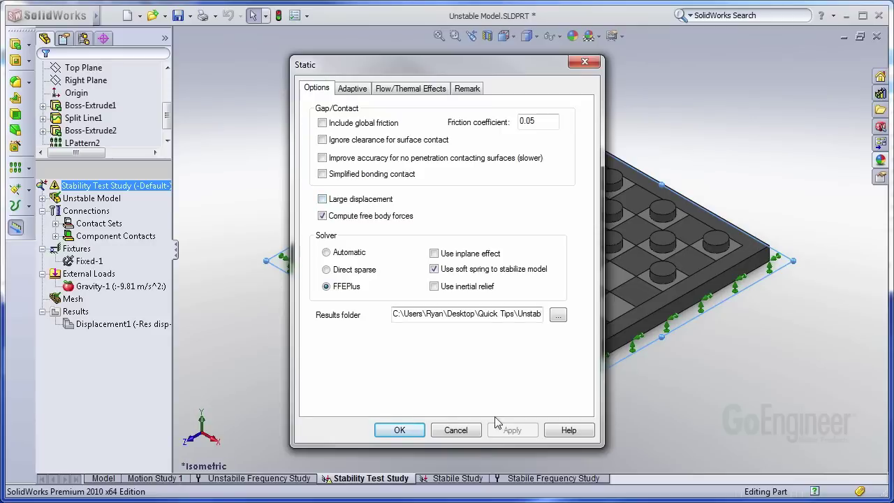
left_click(399, 429)
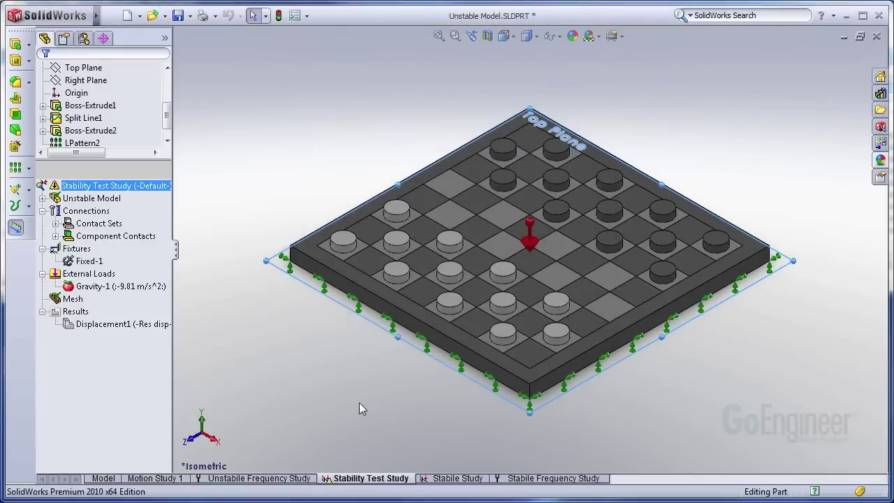
right_click(118, 187)
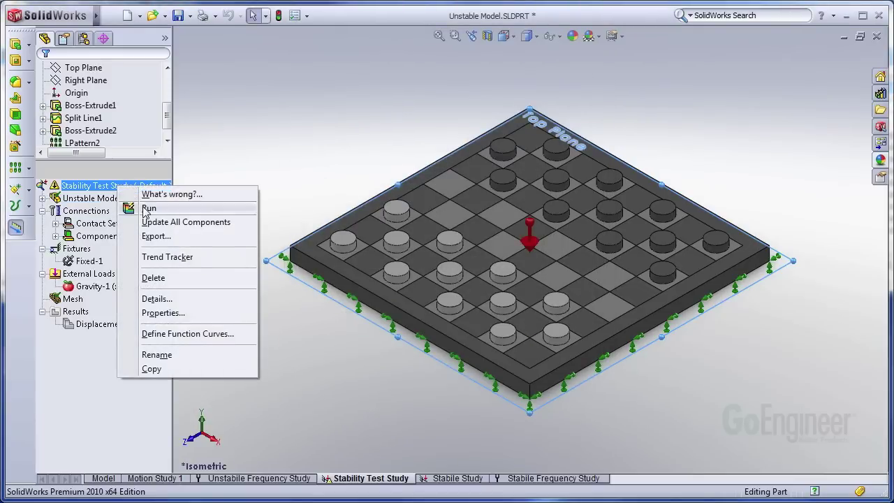
left_click(192, 206)
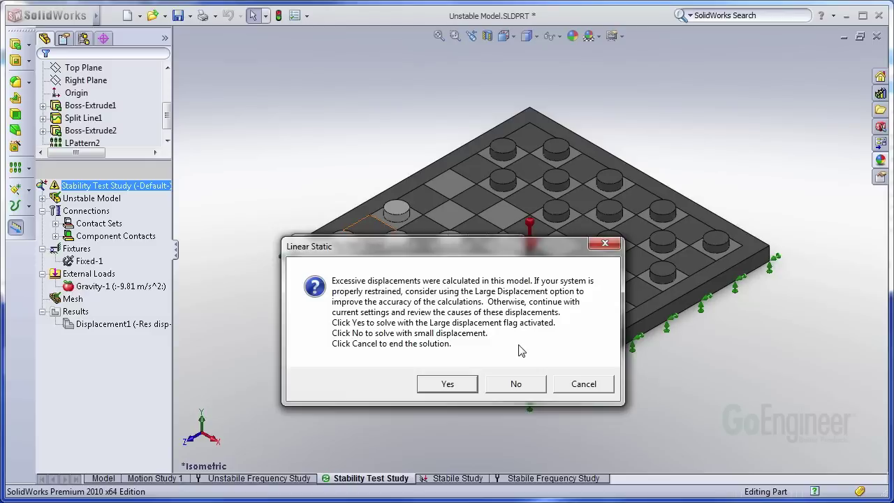
left_click(517, 386)
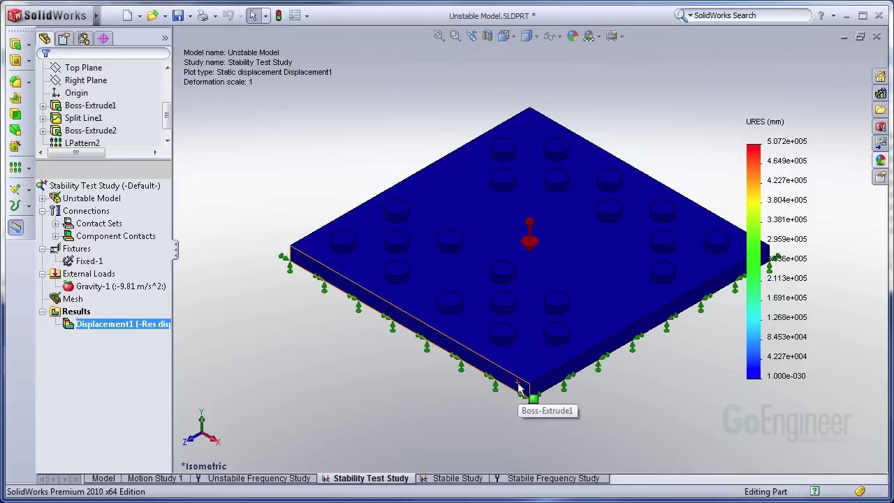
Turn off the deformed shape in the Displacement1 plot of the Stability Test Study.
key("f")
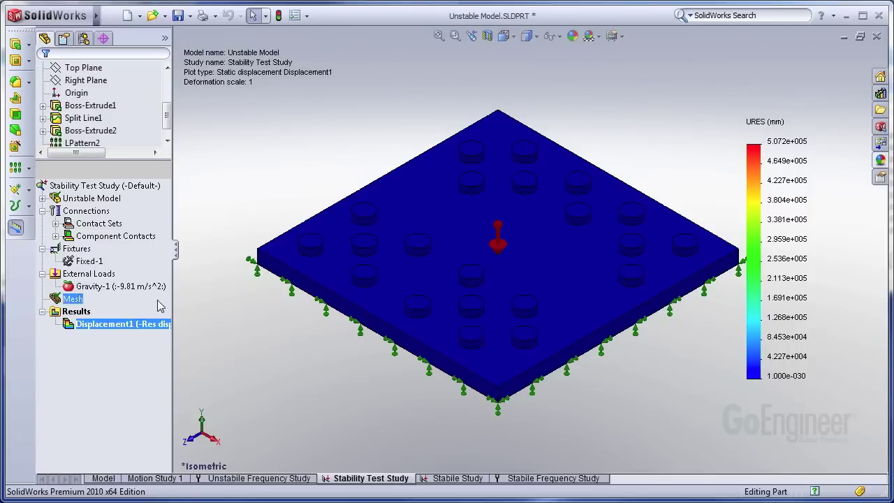
right_click(109, 331)
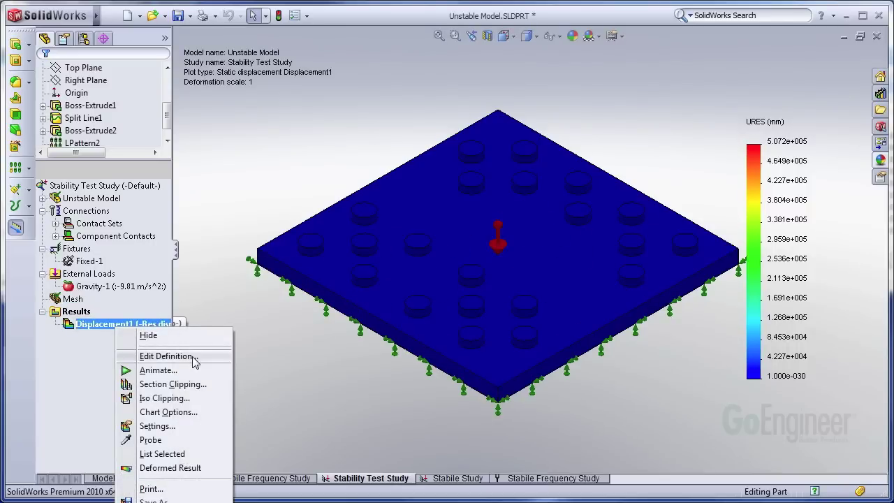
left_click(165, 356)
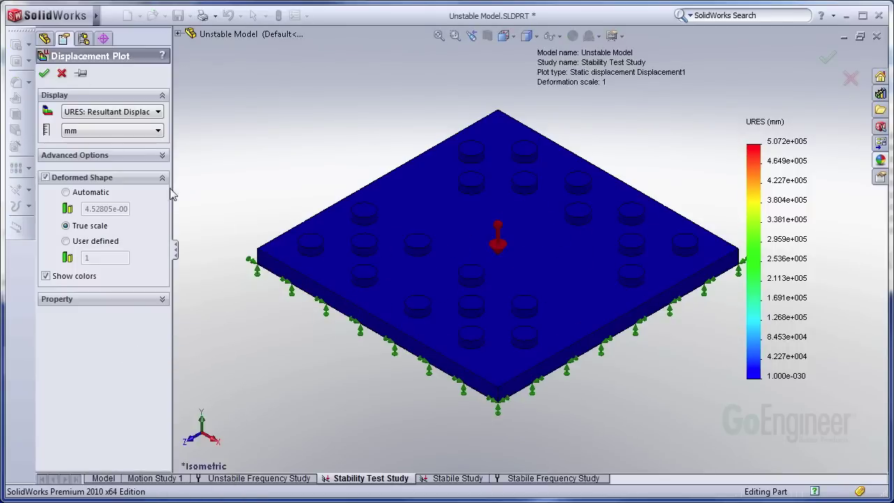
left_click(45, 178)
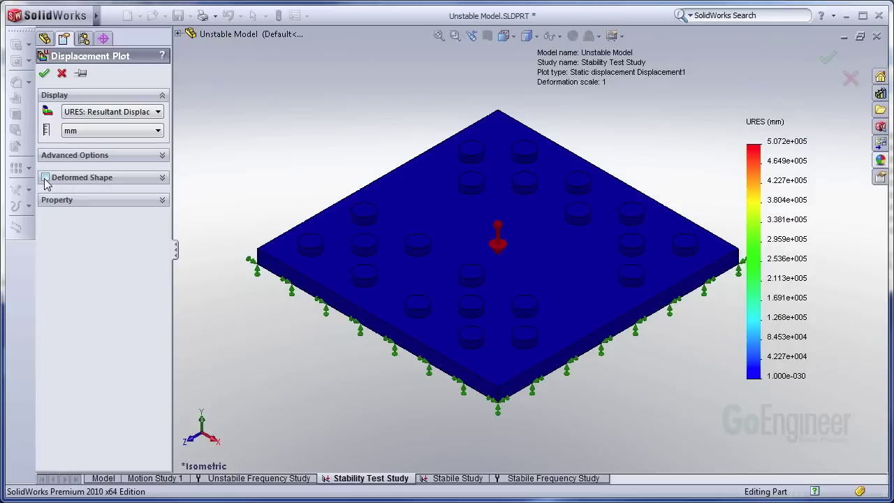
left_click(44, 73)
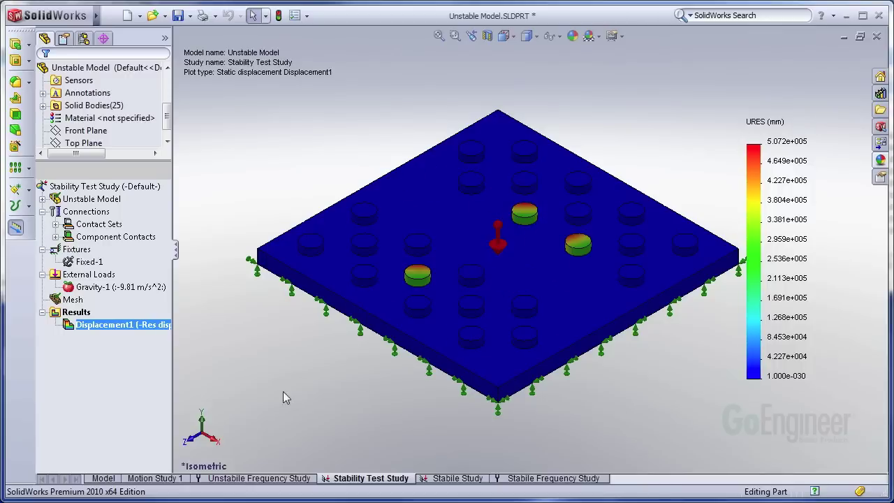
Hide the displacement plot and add the board squares beneath the three unbonded checkers to the first face set of Contact Set-1.
right_click(104, 324)
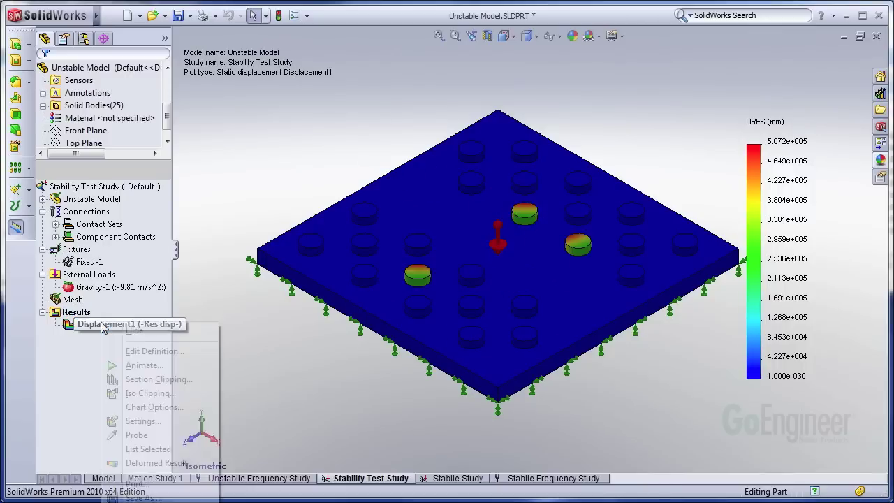
left_click(133, 330)
left_click(56, 224)
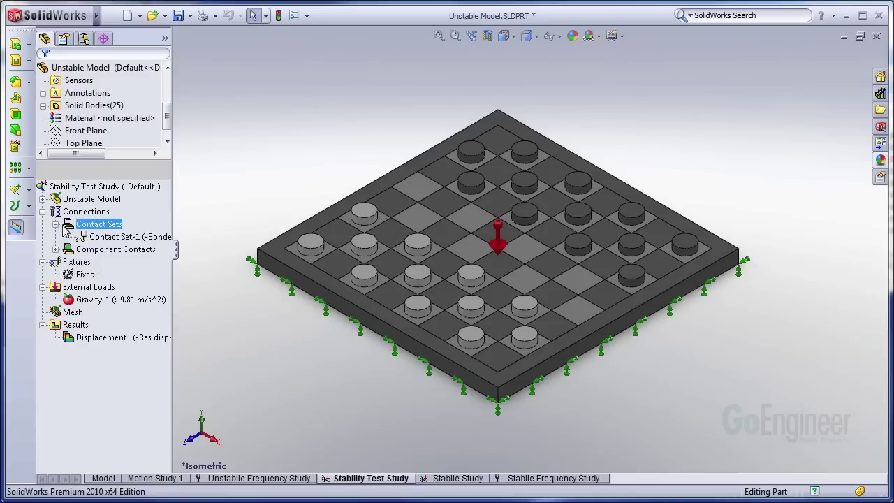
right_click(121, 239)
left_click(173, 266)
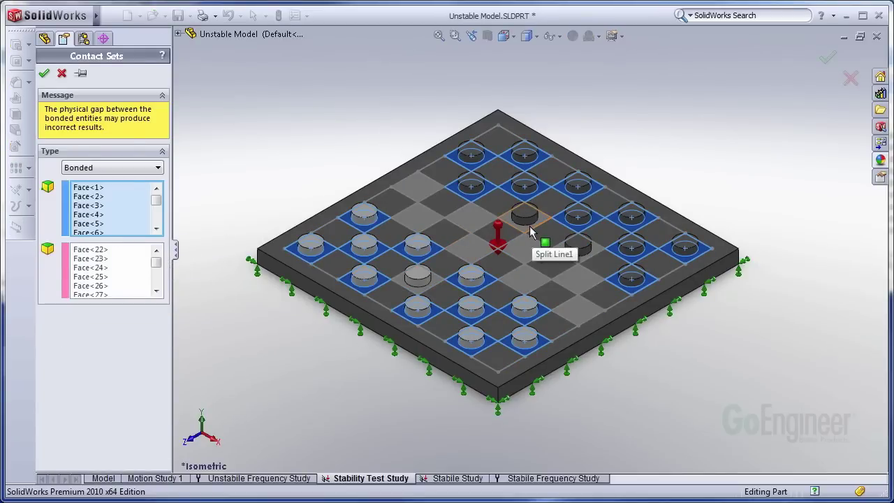
left_click(88, 197)
scroll(445, 230, "up", 2)
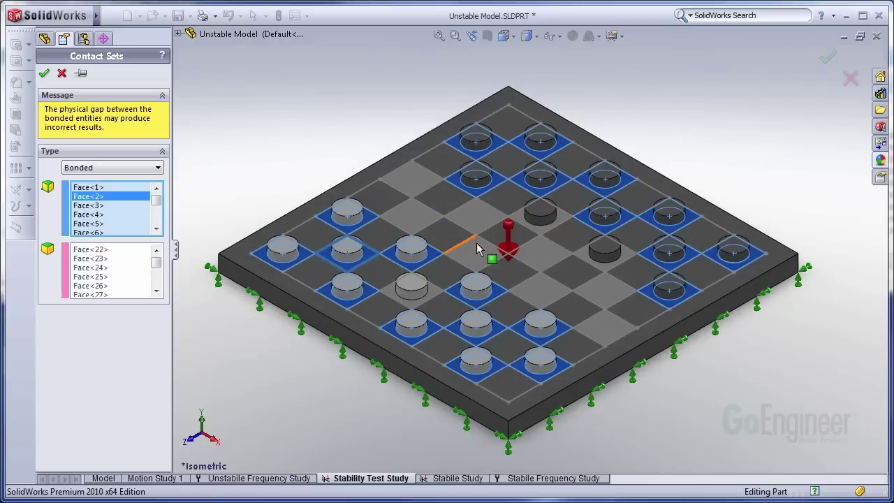
scroll(477, 249, "up", 2)
left_click(419, 316)
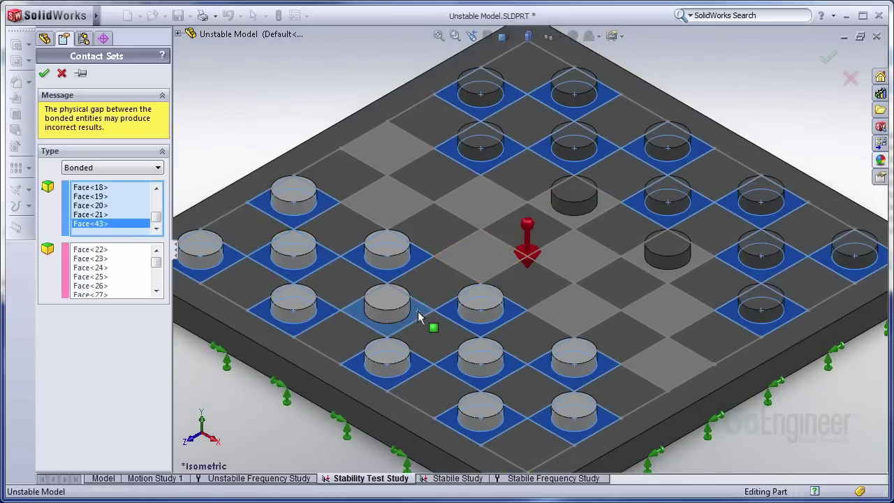
left_click(574, 223)
left_click(681, 283)
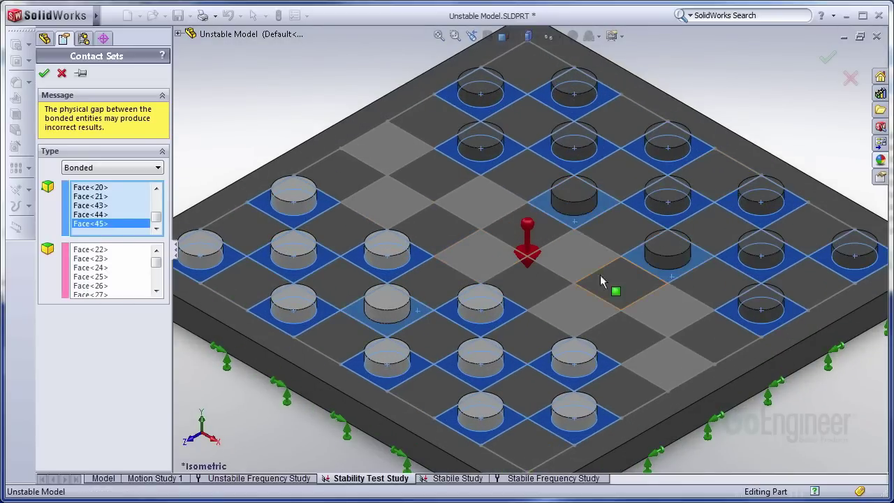
Add the bottom faces of the three unbonded checkers to the second face set of Contact Set-1 and accept the bonded contact.
left_click(88, 274)
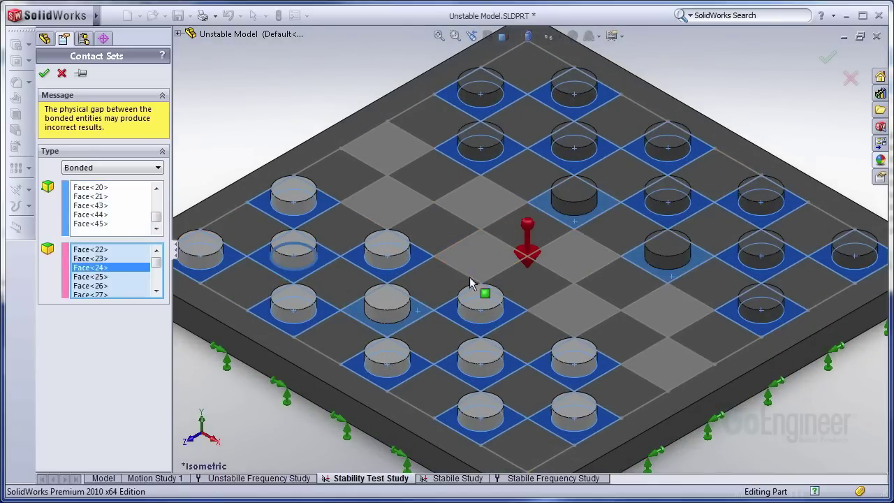
right_click(401, 321)
left_click(425, 322)
left_click(473, 349)
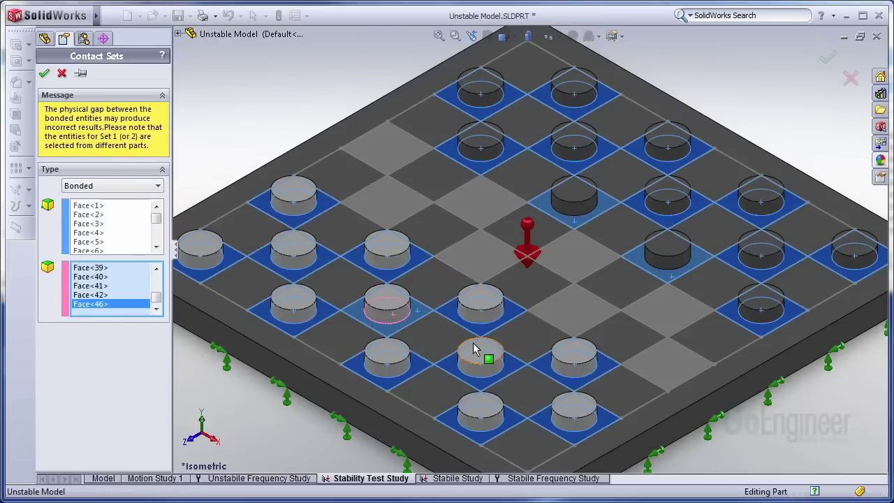
right_click(579, 201)
left_click(601, 210)
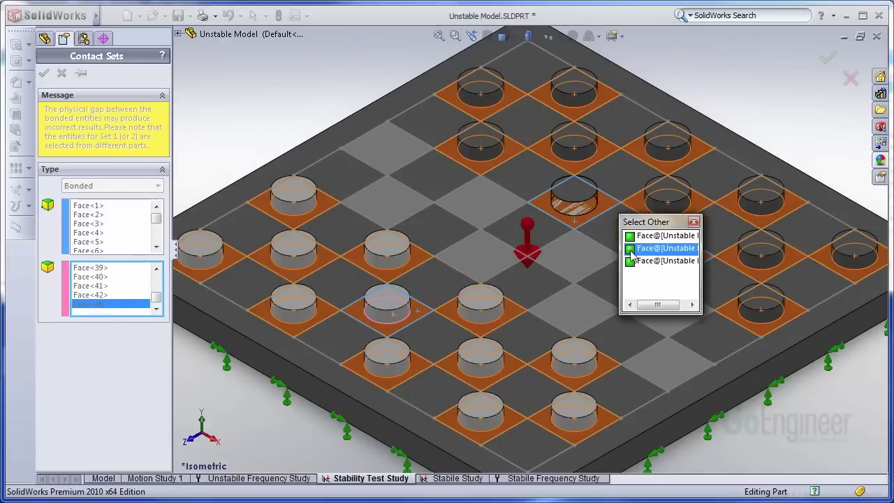
left_click(632, 250)
right_click(672, 265)
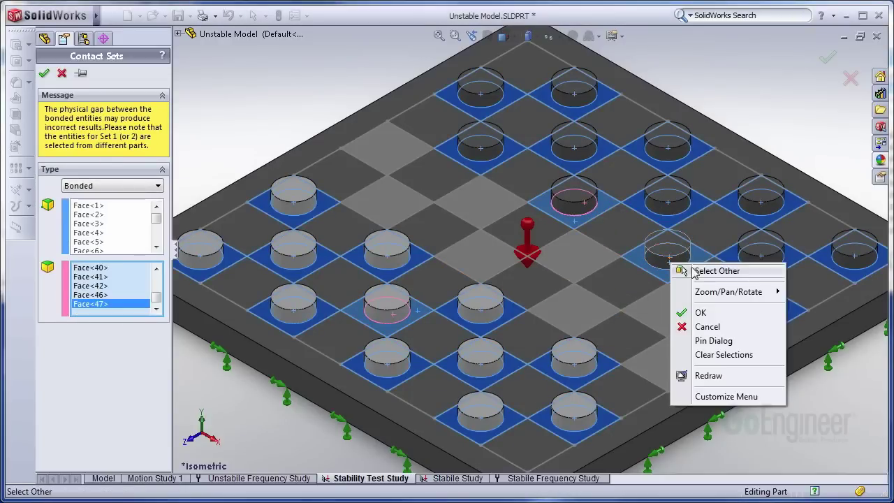
left_click(695, 271)
left_click(737, 294)
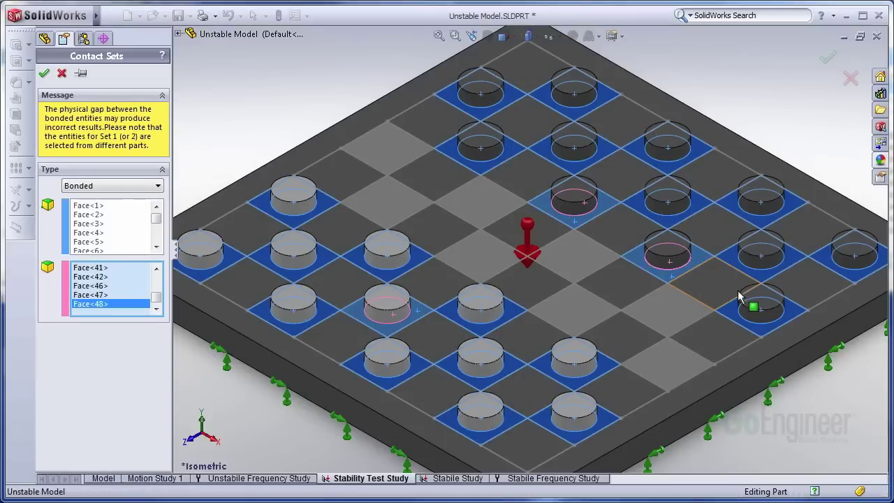
left_click(826, 59)
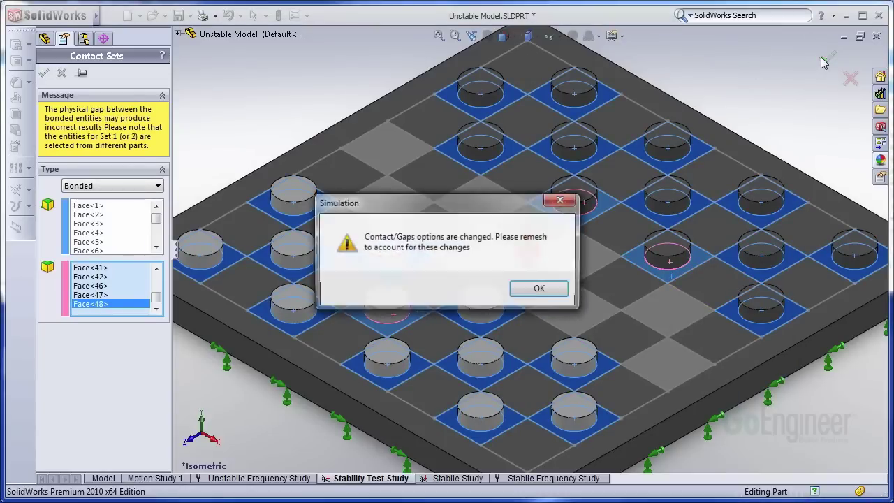
left_click(541, 291)
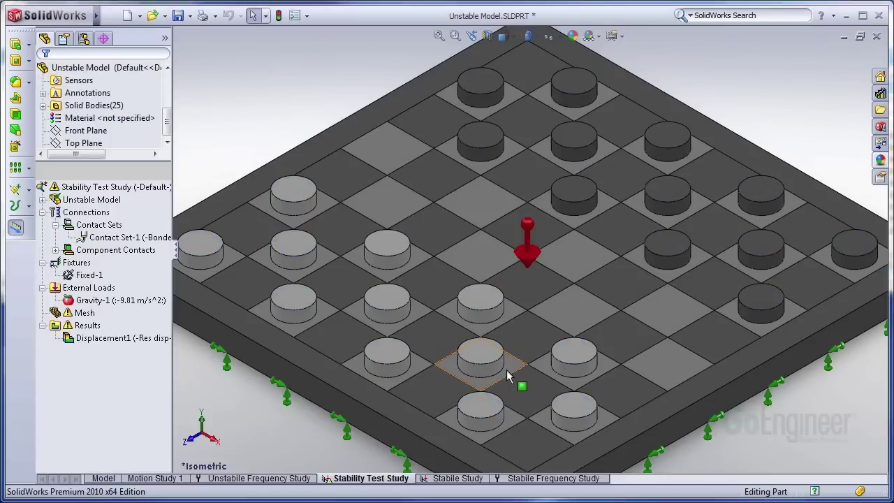
Run the Stabile Study and examine its displacement plot on the checkers along with its contact sets.
left_click(437, 482)
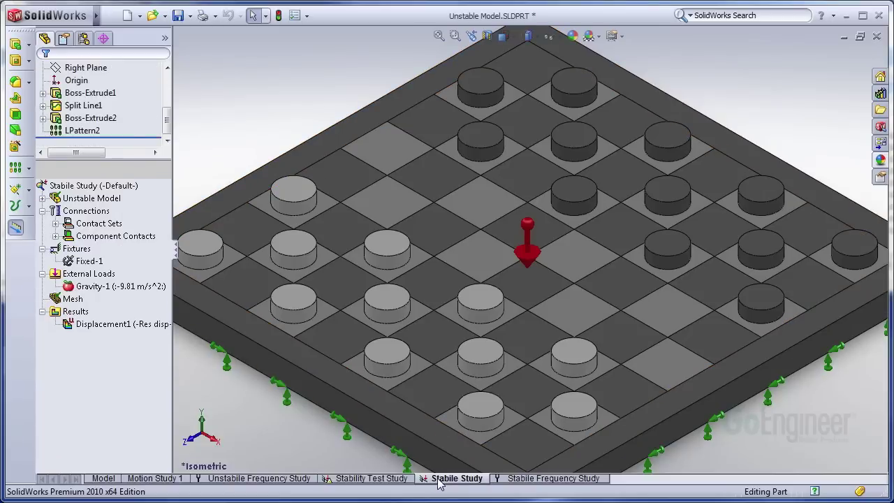
right_click(75, 186)
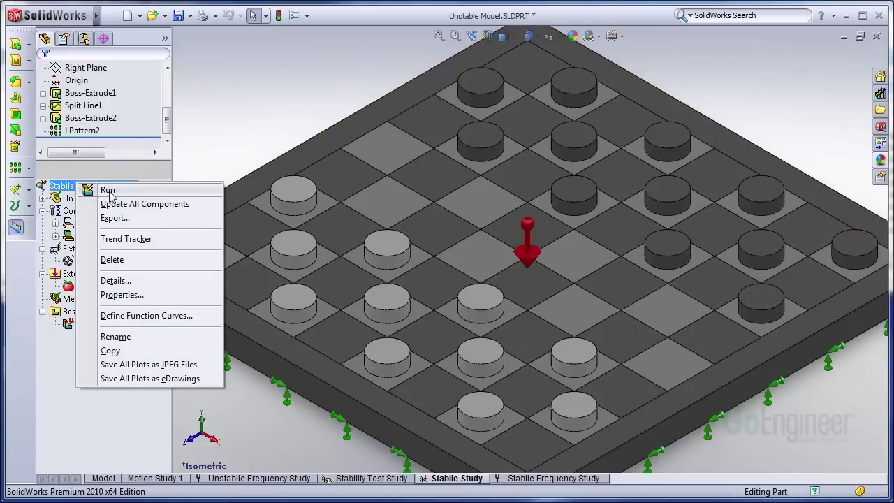
left_click(109, 192)
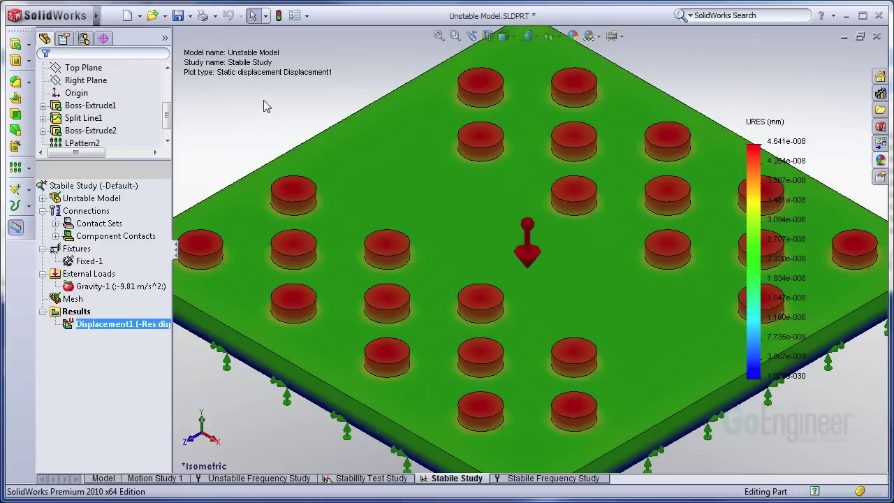
scroll(569, 175, "up", 3)
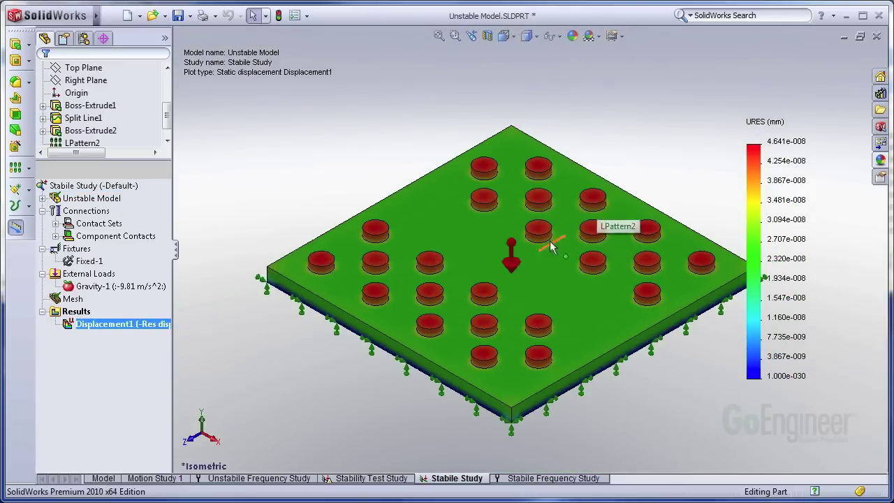
middle_click_drag(597, 208, 583, 254)
scroll(531, 236, "down", 2)
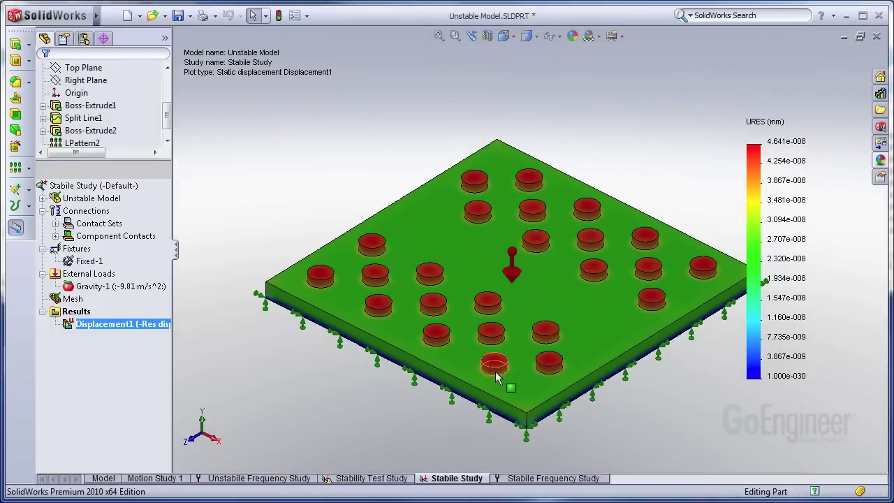
left_click(88, 224)
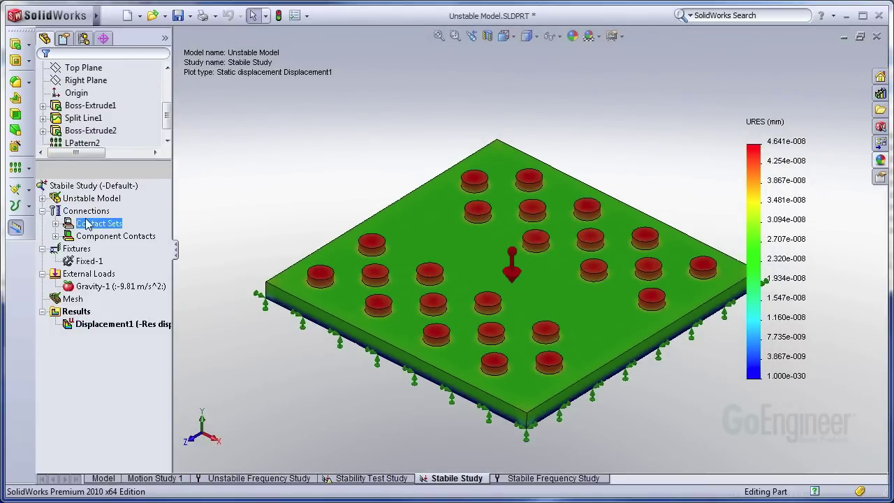
Run the Stabile Frequency Study.
left_click(532, 478)
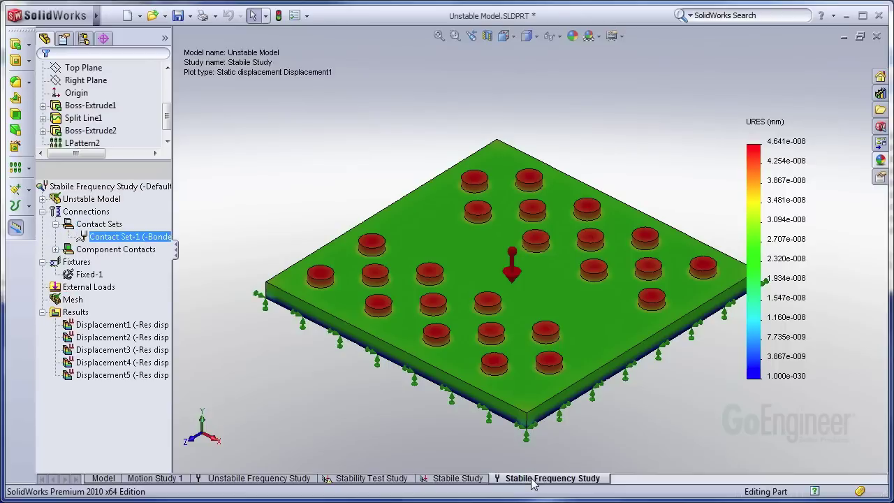
right_click(94, 187)
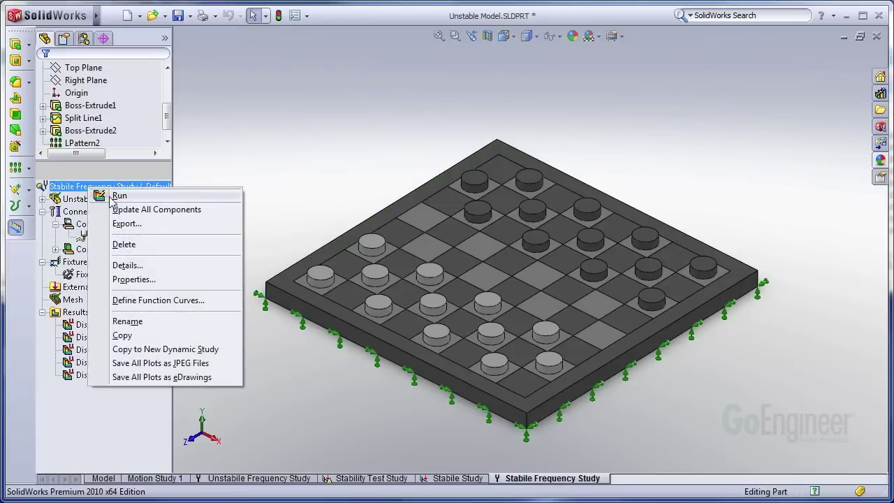
left_click(110, 196)
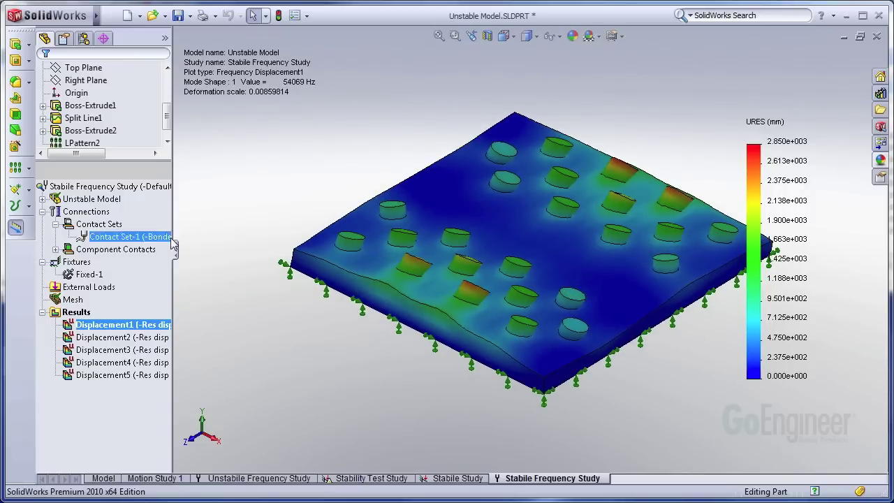
Review the Fixed-1 fixture of the Stabile Frequency Study and return to the Stability Test Study.
left_click(90, 274)
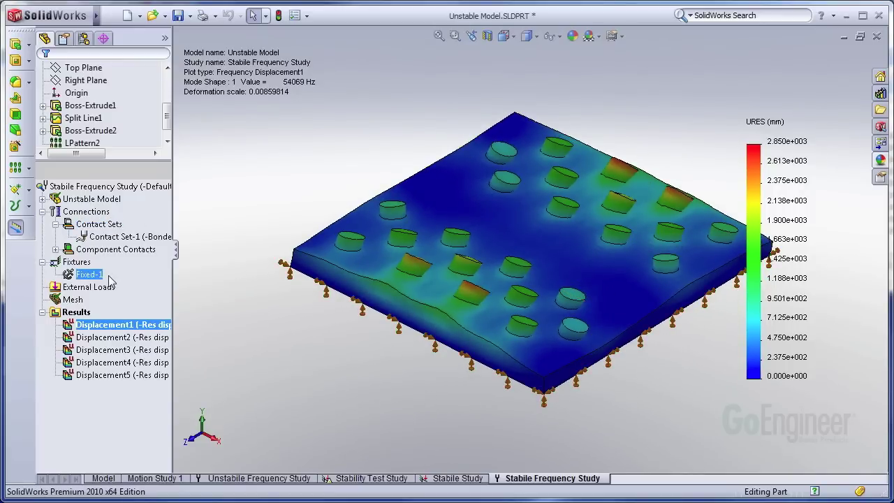
left_click(391, 479)
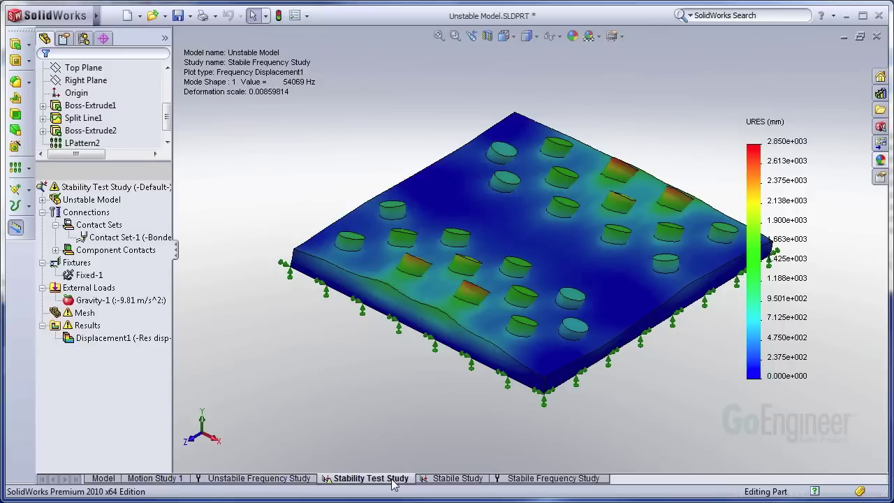